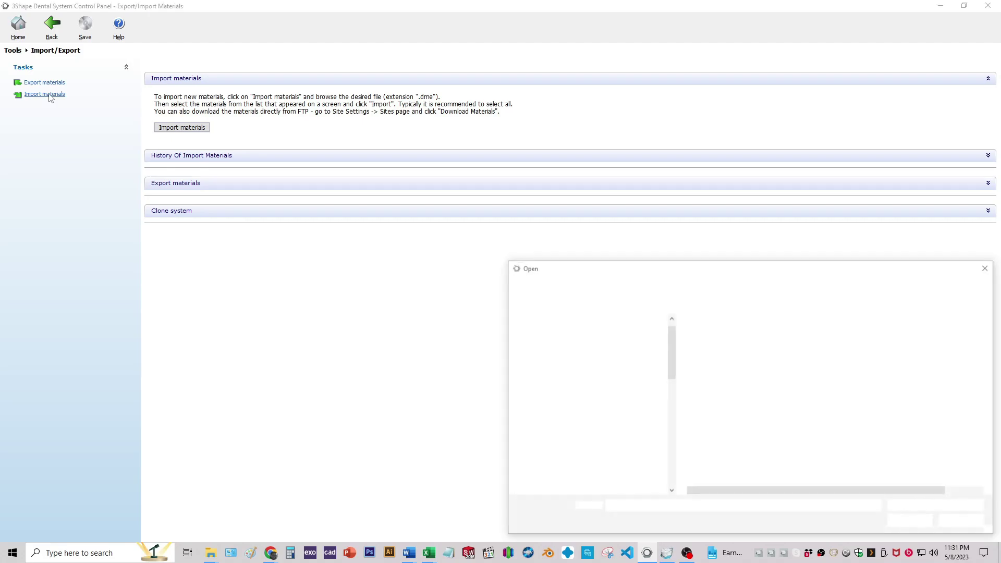
Step: Import all available articulator interface materials from the Diamond Articulator 2021 library file
double_click(737, 338)
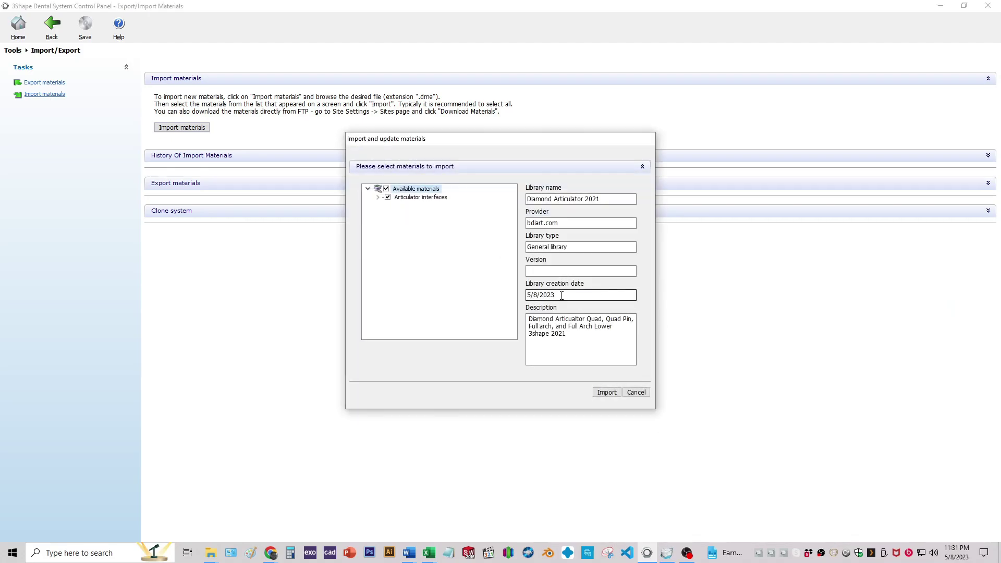
left_click(614, 396)
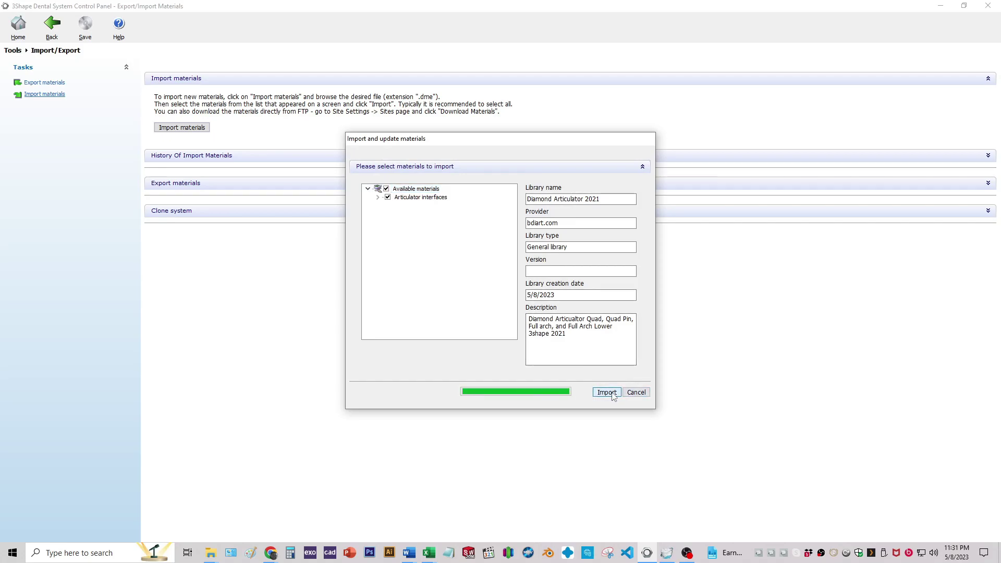
left_click(511, 295)
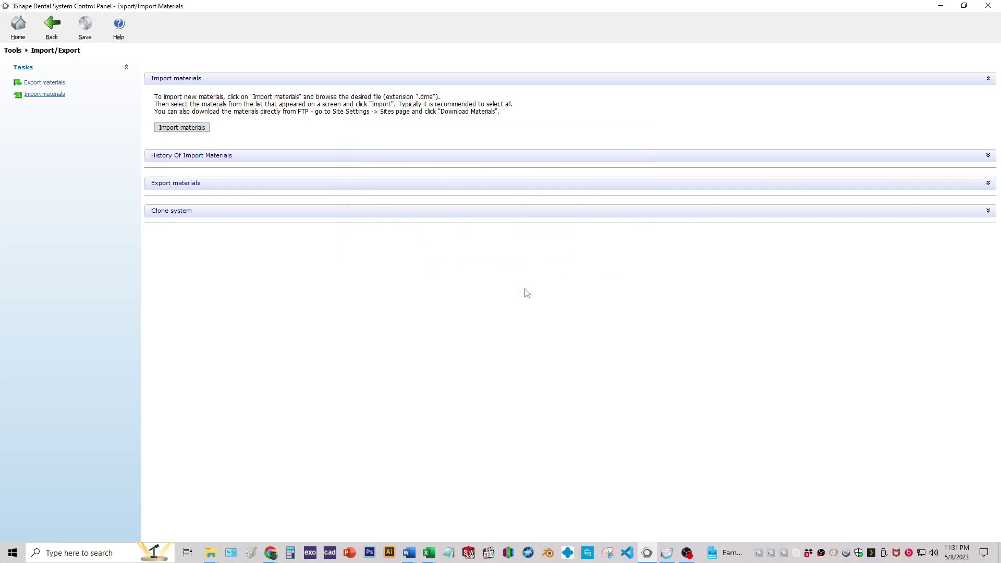
Step: Check the digital model articulator interfaces list for the imported Diamond entries and leave the page
left_click(52, 27)
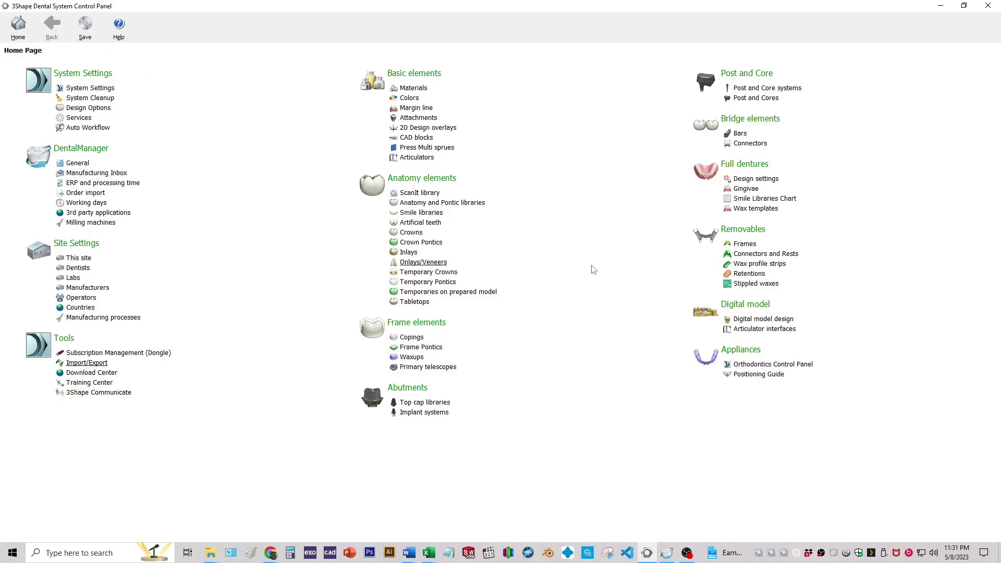
left_click(750, 329)
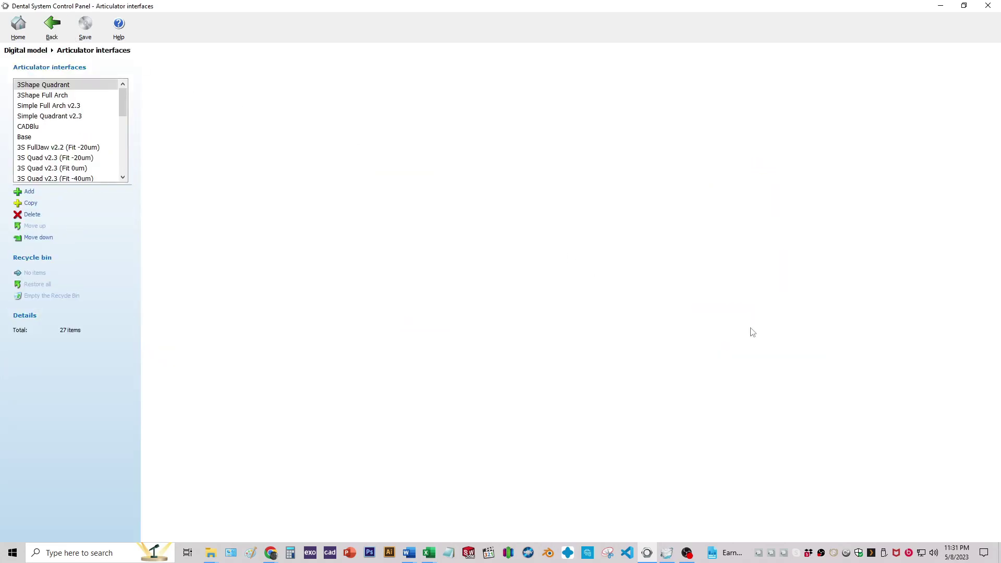
left_click_drag(124, 110, 121, 163)
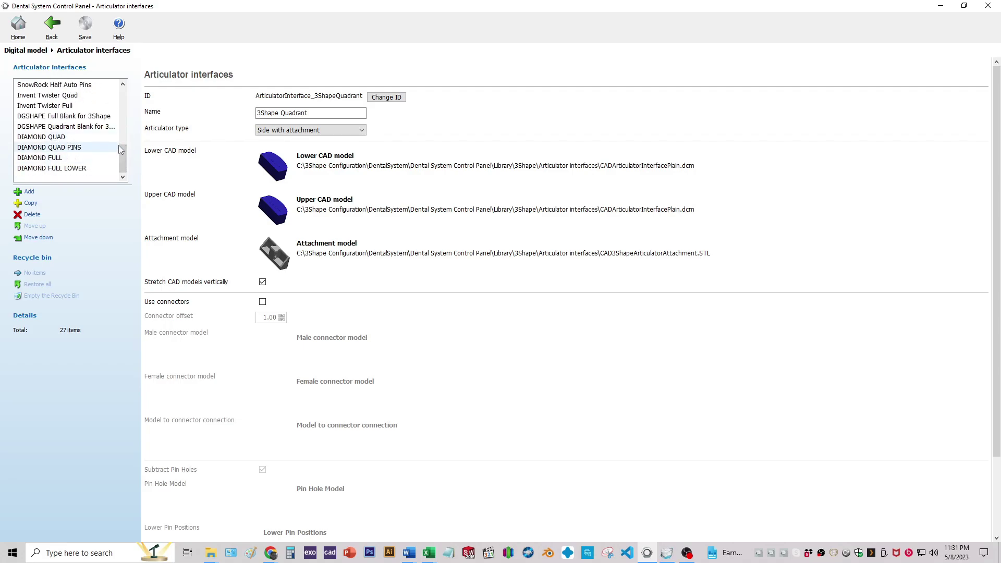
left_click(52, 29)
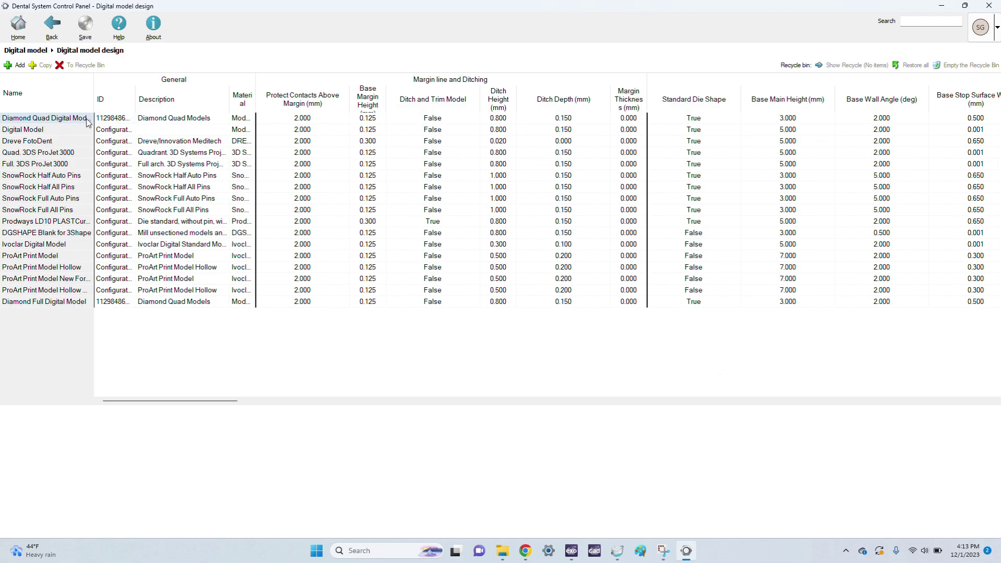
Step: Examine the ditching, die, pin and manufacturing parameters of the Diamond Quad Digital Model across the digital model design table
left_click_drag(237, 406, 305, 407)
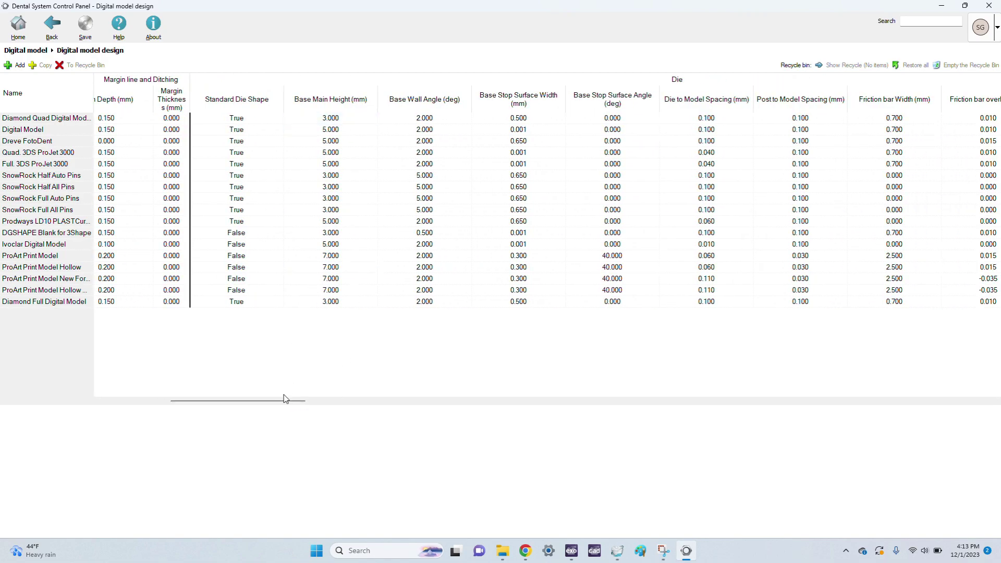
left_click_drag(286, 406, 417, 385)
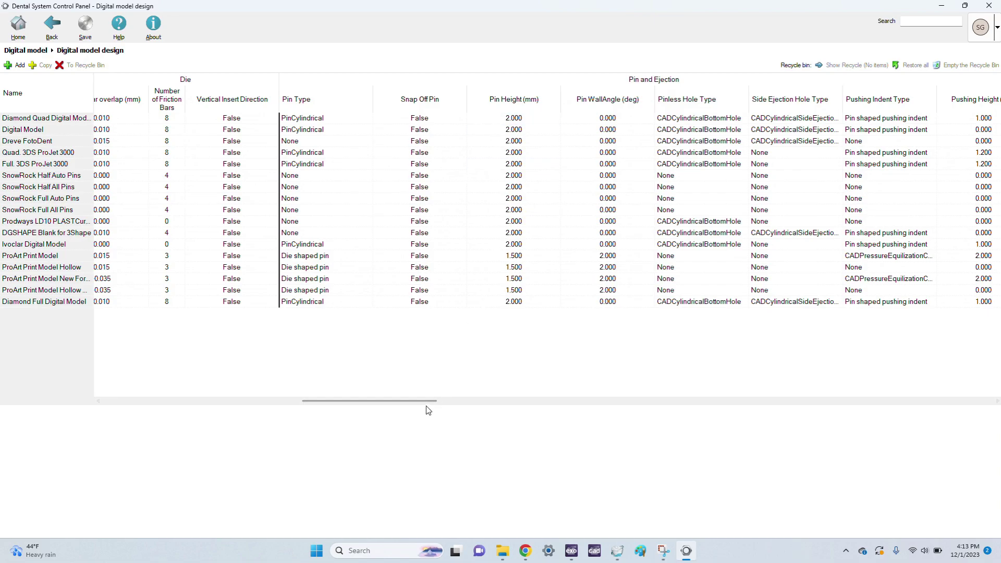
left_click_drag(429, 403, 555, 391)
left_click(449, 118)
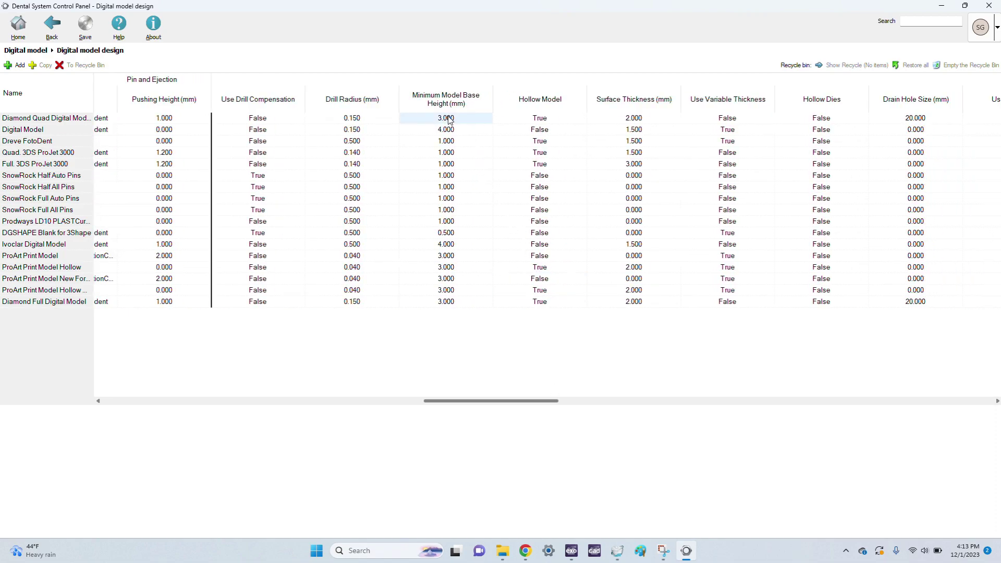
left_click(539, 130)
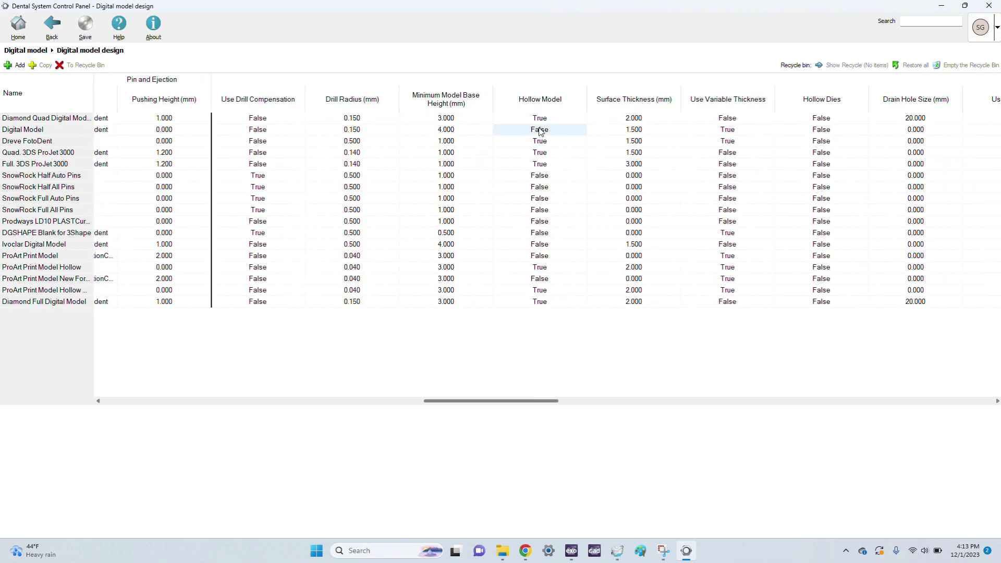
left_click(733, 121)
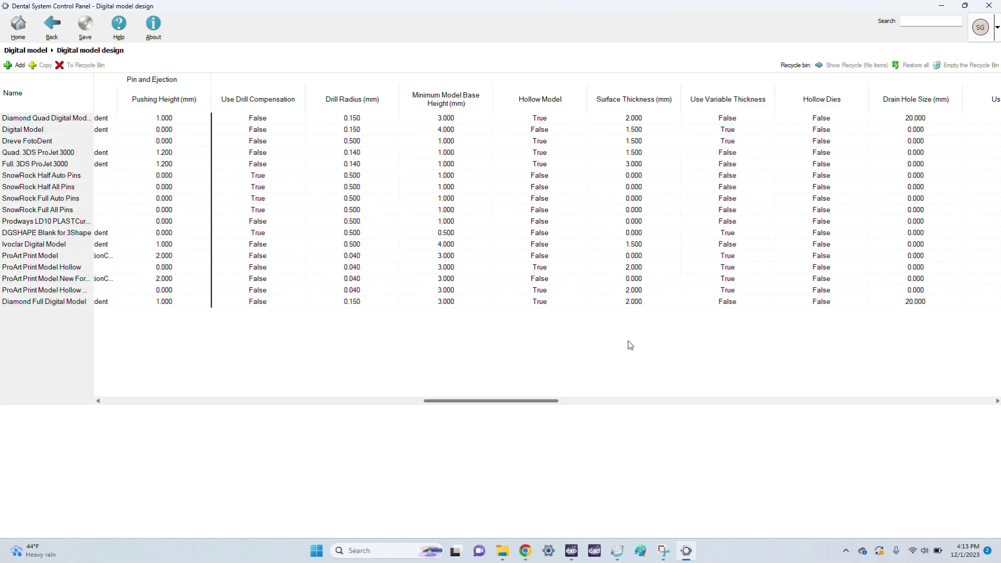
left_click_drag(560, 406, 647, 397)
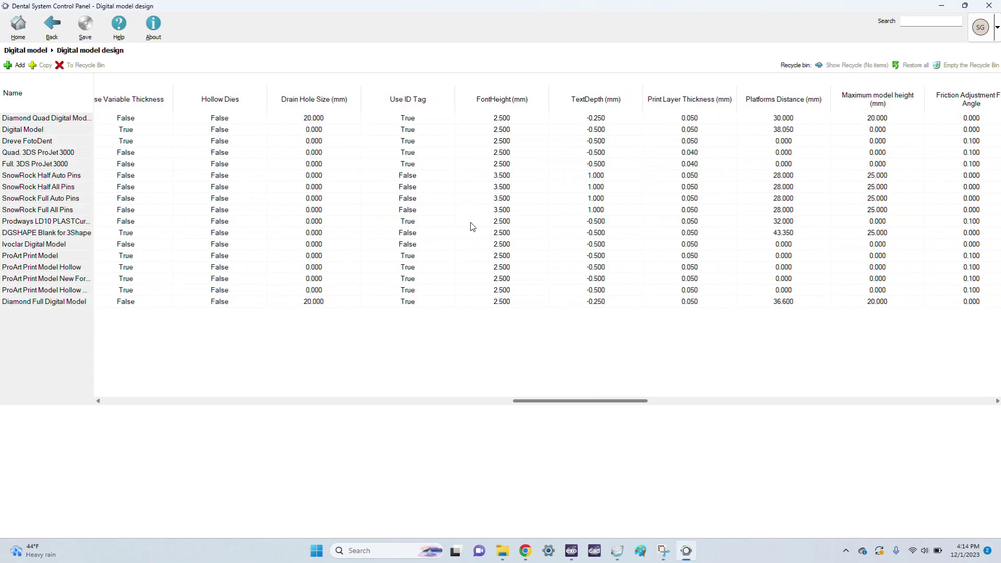
left_click_drag(556, 405, 665, 404)
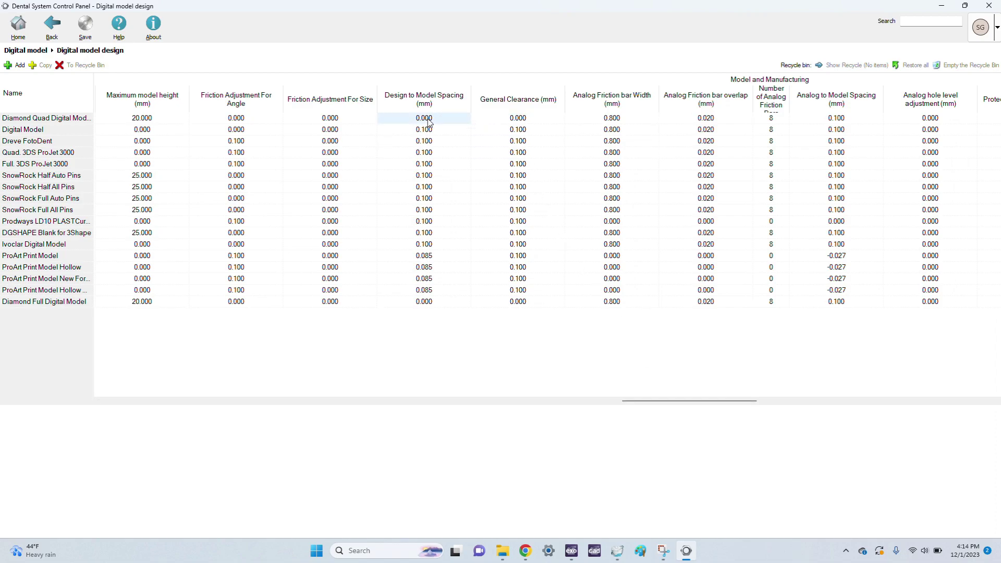
left_click_drag(671, 405, 818, 387)
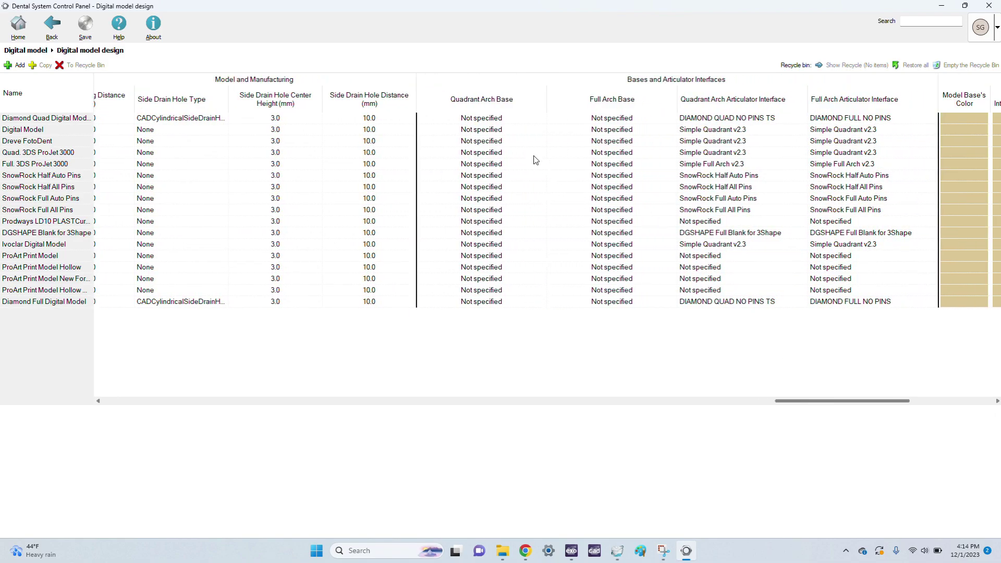
Step: Inspect the arch base and articulator interface settings for quadrant and full arch of the Diamond Quad Digital Model
left_click(505, 119)
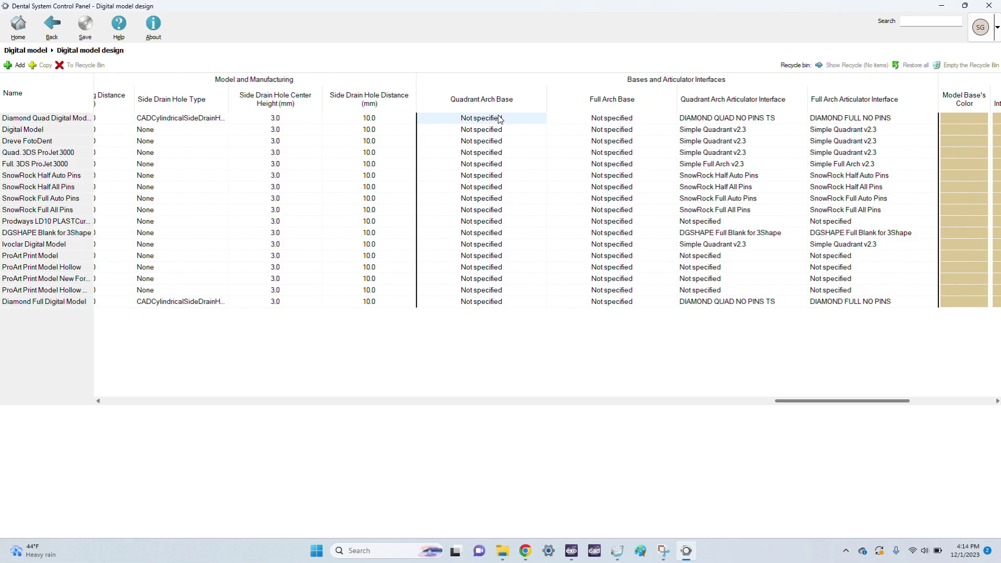
left_click(500, 119)
left_click(499, 119)
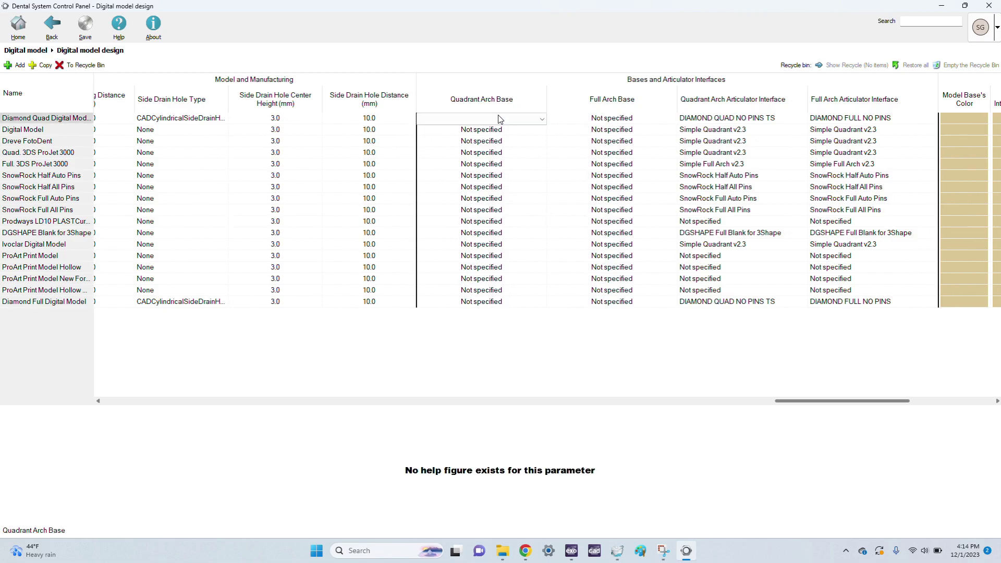
left_click(543, 120)
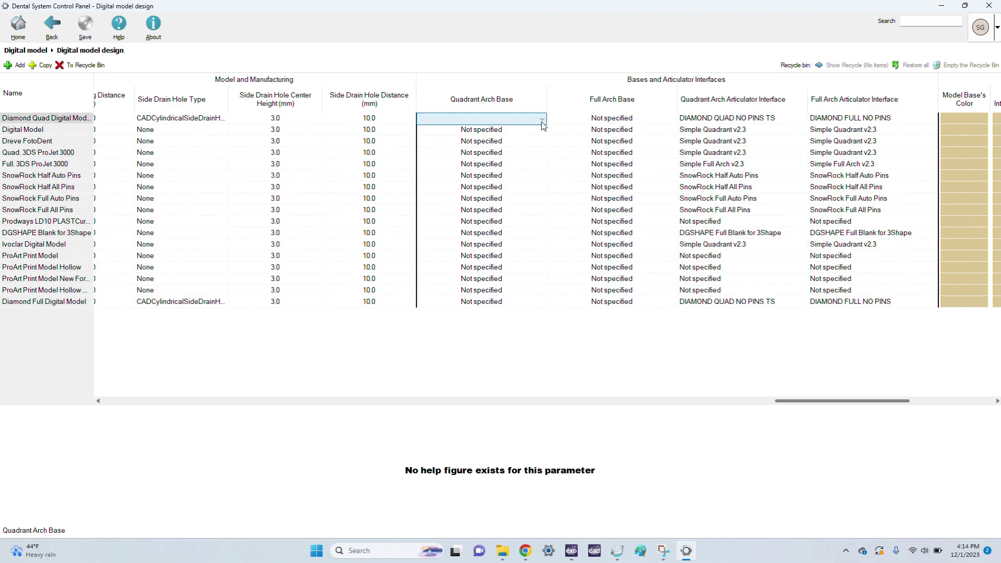
left_click(737, 119)
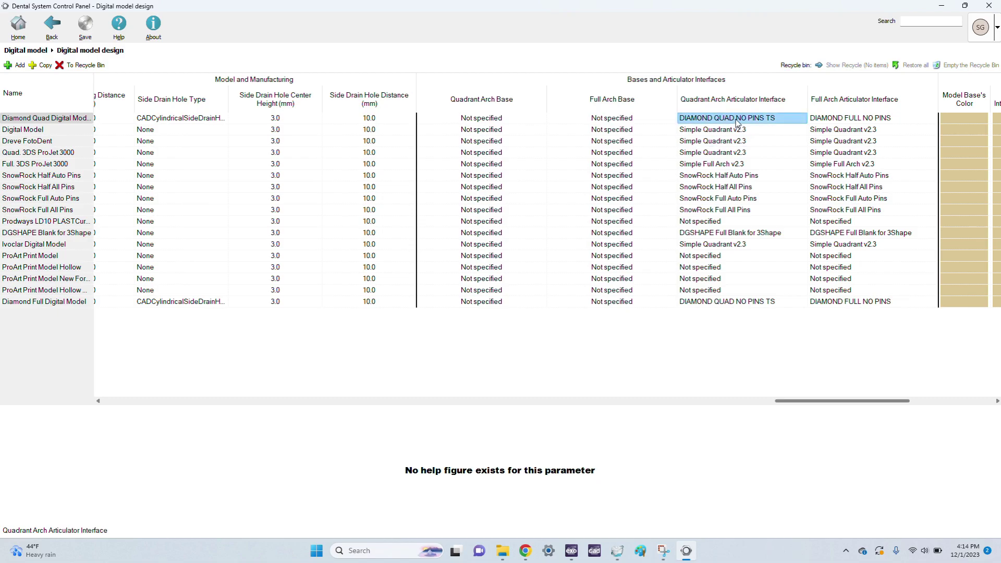
left_click(848, 121)
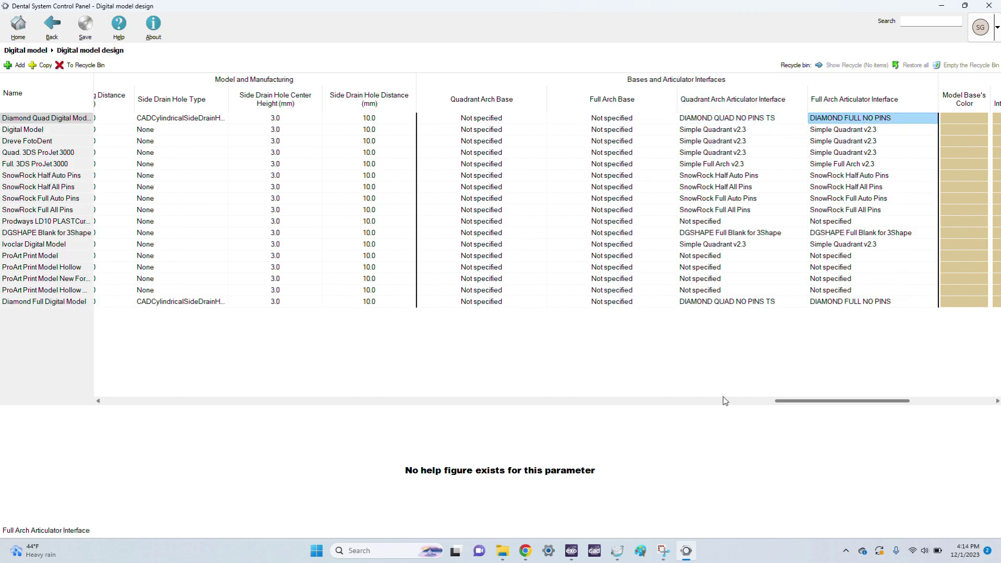
Step: View the model color settings and close the control panel without saving the changes
left_click_drag(782, 401, 873, 399)
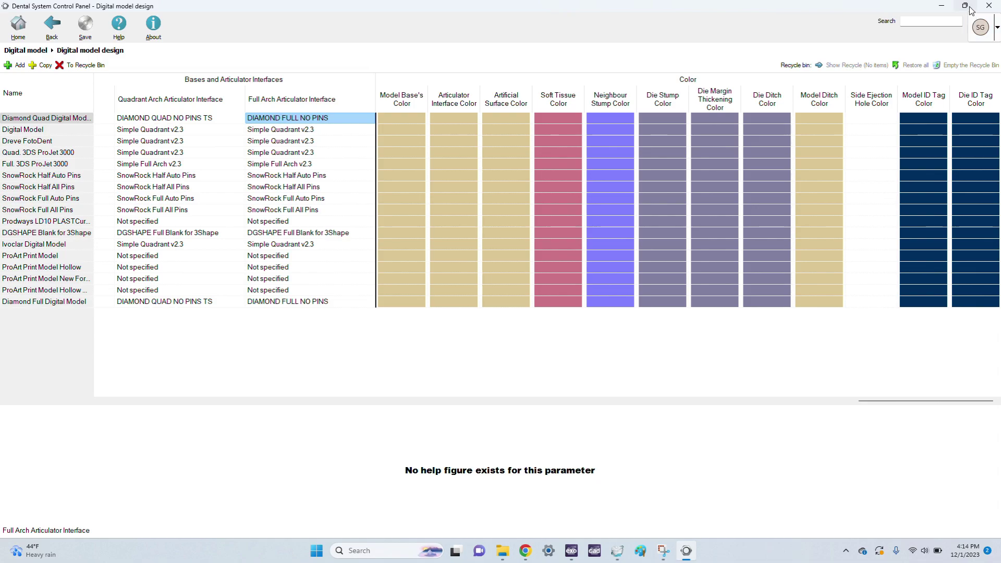
left_click(988, 6)
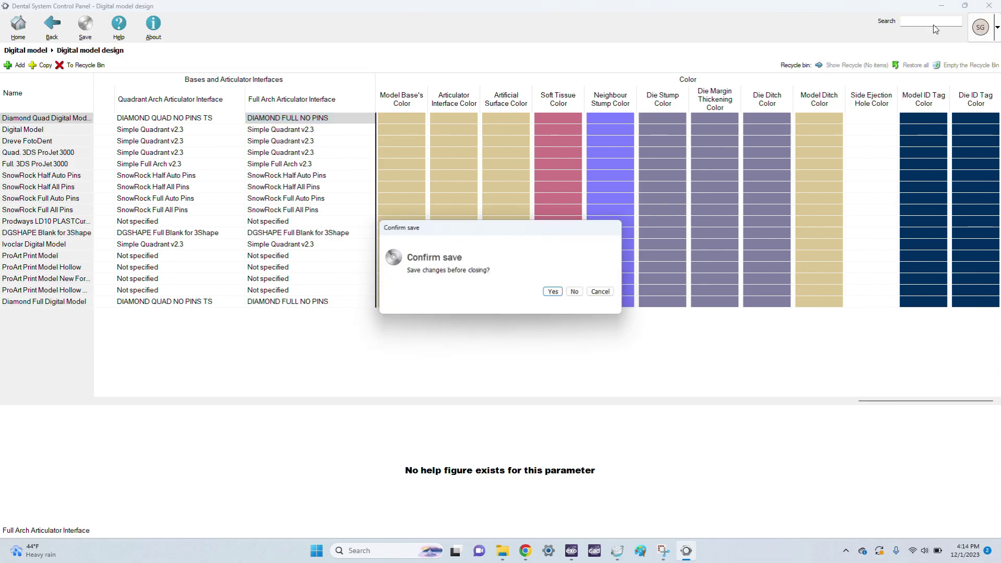
left_click(576, 292)
Step: Keep Diamond Quad Digital Model as the CAD settings for the order's model and confirm the order form
left_click(988, 408)
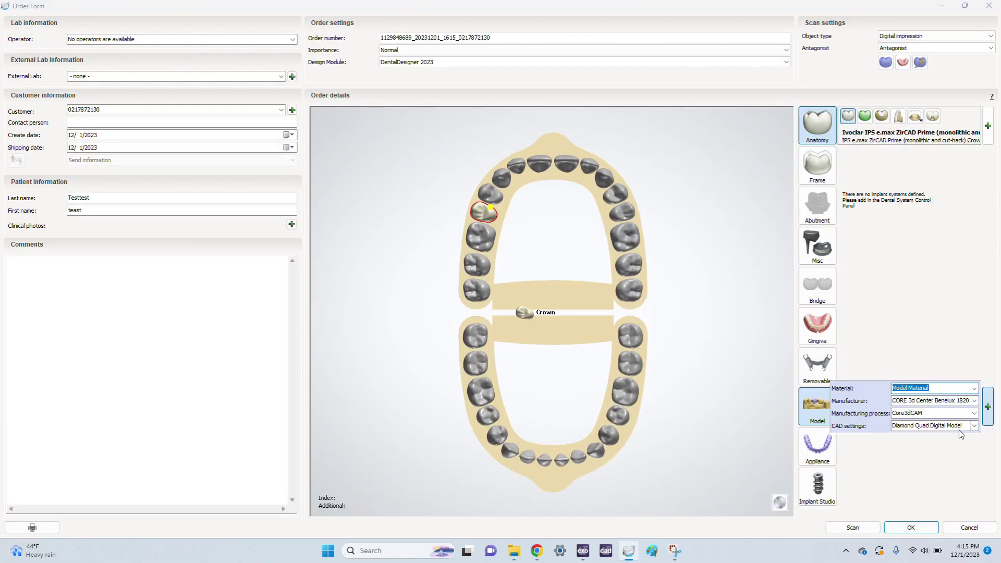
left_click(974, 427)
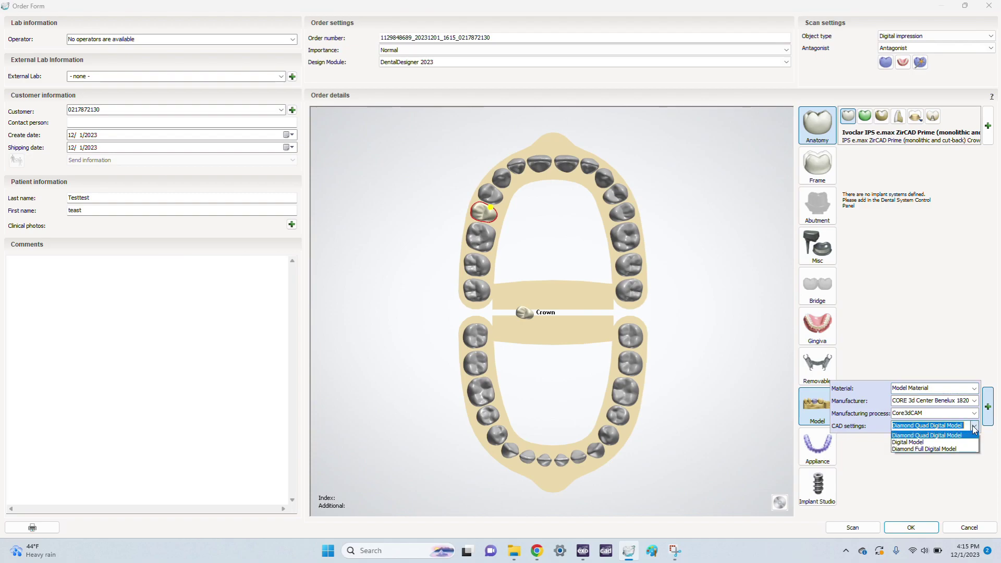
left_click(975, 428)
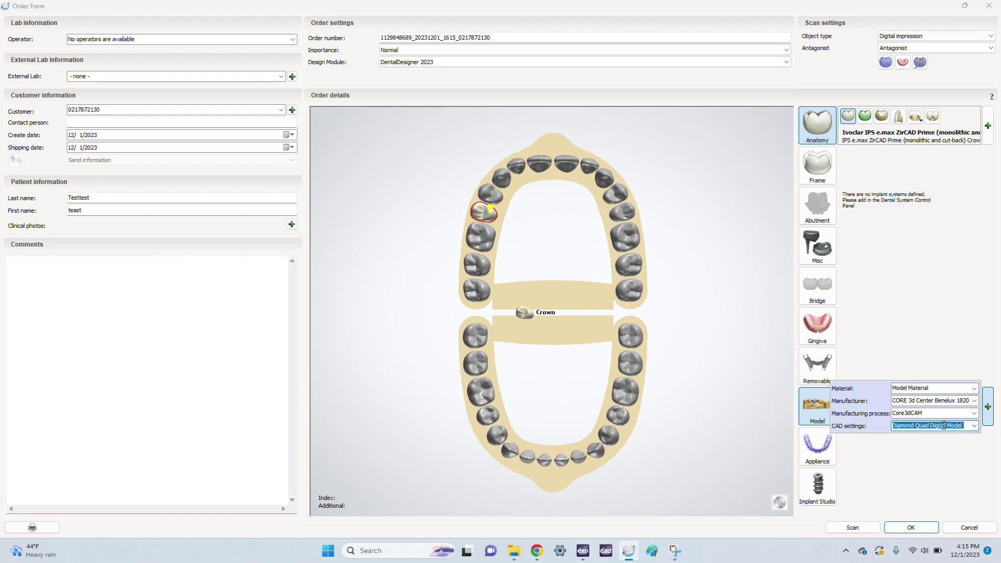
left_click(734, 254)
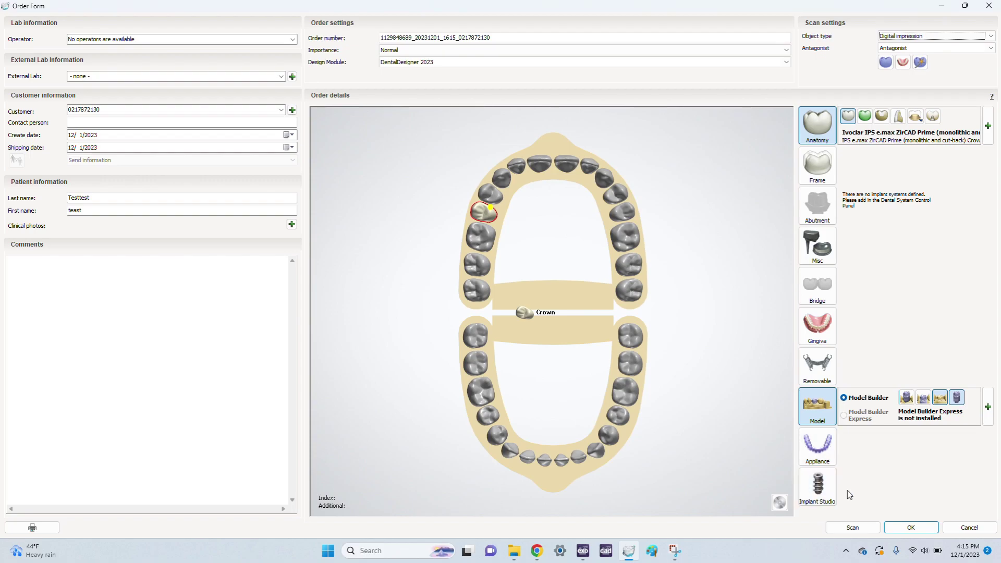
left_click(905, 529)
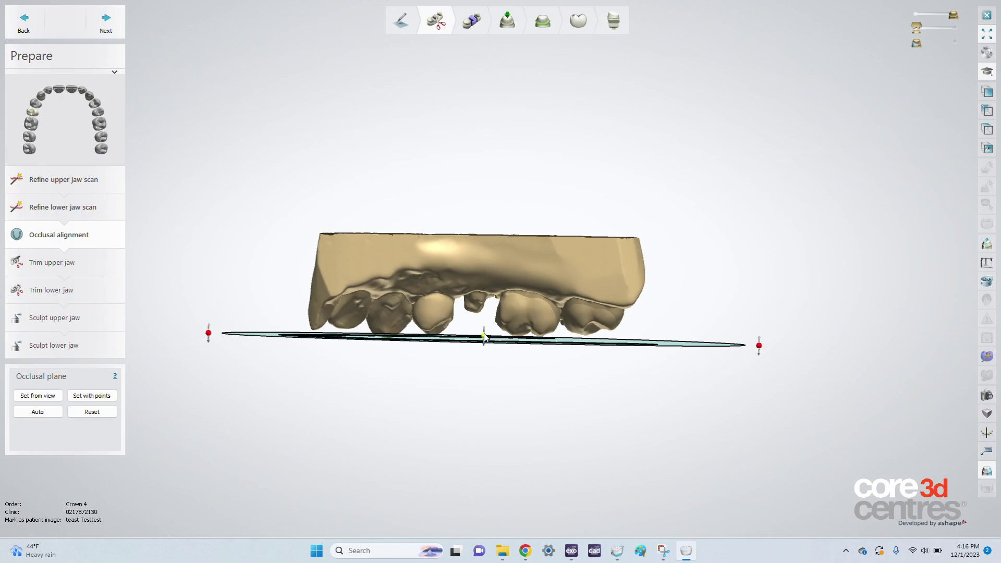
Step: Raise the occlusal plane so it runs through the upper teeth and accept the occlusal alignment
left_click_drag(484, 337, 477, 316)
right_click_drag(477, 317, 657, 328)
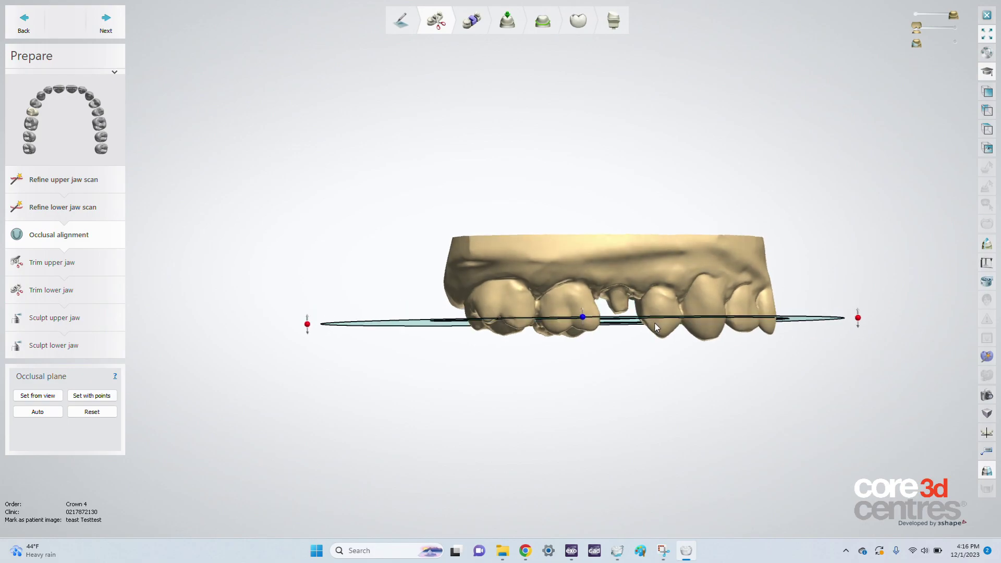
left_click(105, 24)
Step: Trace a trimming line around the upper jaw scan, following the gingiva beside the teeth, and apply the trim
right_click_drag(542, 177, 406, 162)
left_click(684, 181)
left_click(474, 170)
right_click_drag(474, 170, 657, 188)
left_click(818, 196)
left_click(559, 173)
double_click(615, 170)
mouse_move(559, 173)
right_mouse_down()
mouse_move(386, 161)
mouse_move(616, 175)
mouse_move(758, 214)
right_mouse_up()
left_click(106, 23)
Step: Trace a trimming line around the lower jaw scan below the teeth and proceed past the trimming stage
left_click(650, 164)
left_click(429, 163)
left_click(744, 180)
left_click(636, 185)
scroll(679, 193, "up", 5)
left_click(553, 185)
right_click_drag(552, 184, 678, 209)
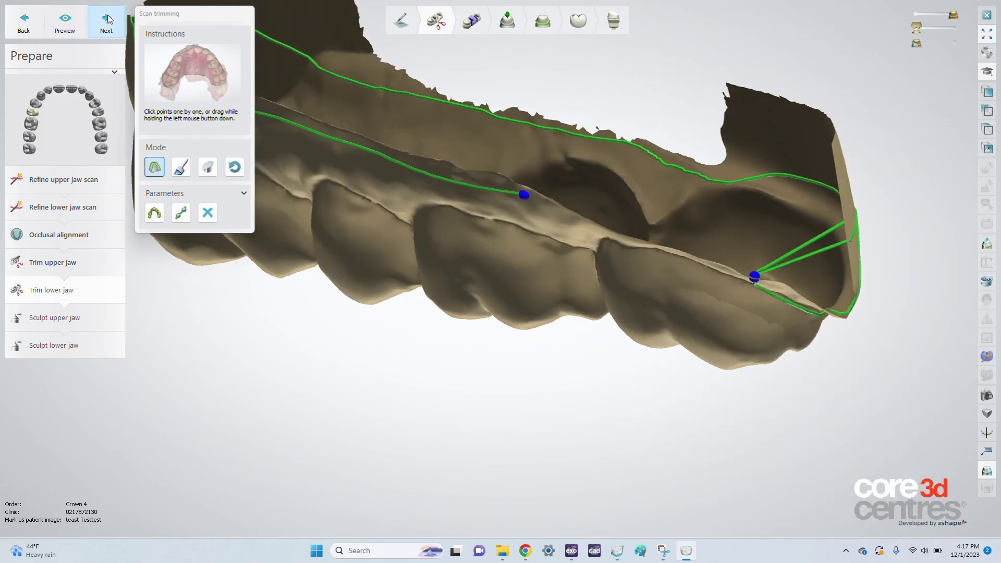
left_click(112, 22)
left_click(113, 22)
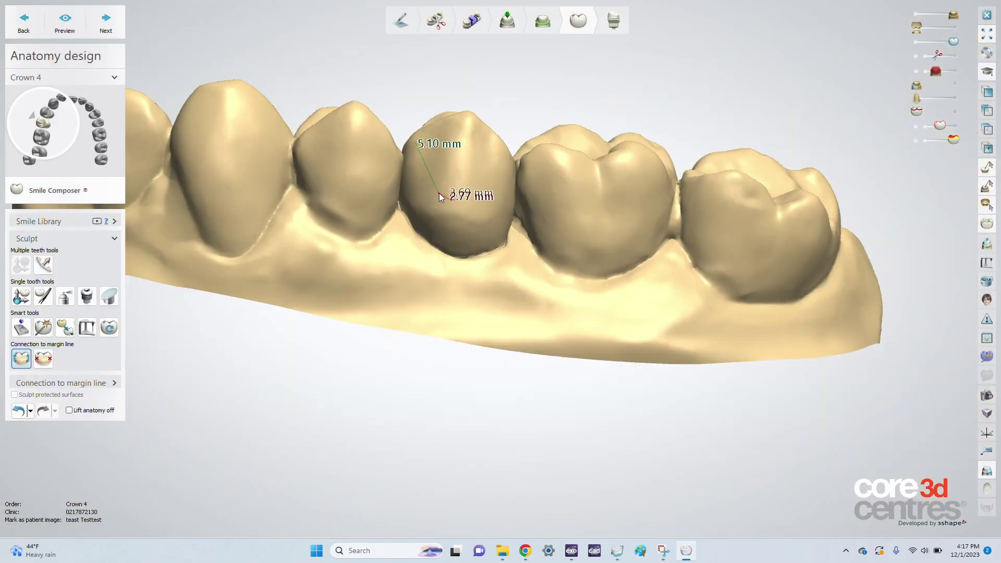
Step: Adjust the Crown 4 anatomy with a single tooth sculpting tool, checking it from several angles
left_click(22, 296)
right_click_drag(439, 259, 365, 166)
left_click_drag(360, 164, 365, 165)
right_click_drag(365, 165, 443, 235)
left_click_drag(466, 137, 473, 137)
right_click_drag(473, 137, 479, 121)
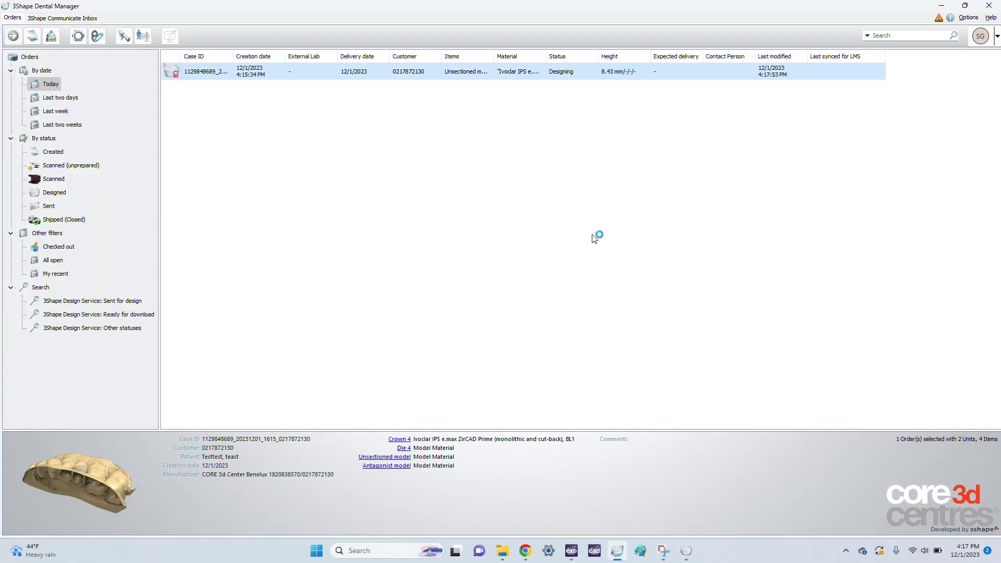
Step: Open the crown order for digital model building and accept the prepared jaw scans
right_click(268, 67)
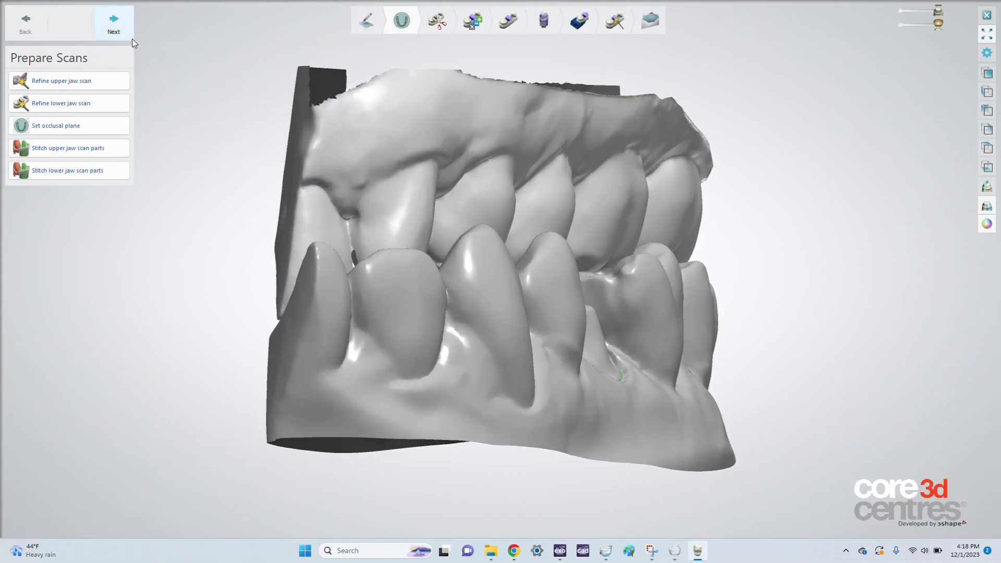
mouse_move(272, 172)
right_mouse_down()
mouse_move(302, 193)
mouse_move(352, 200)
mouse_move(263, 158)
right_mouse_up()
left_click(108, 21)
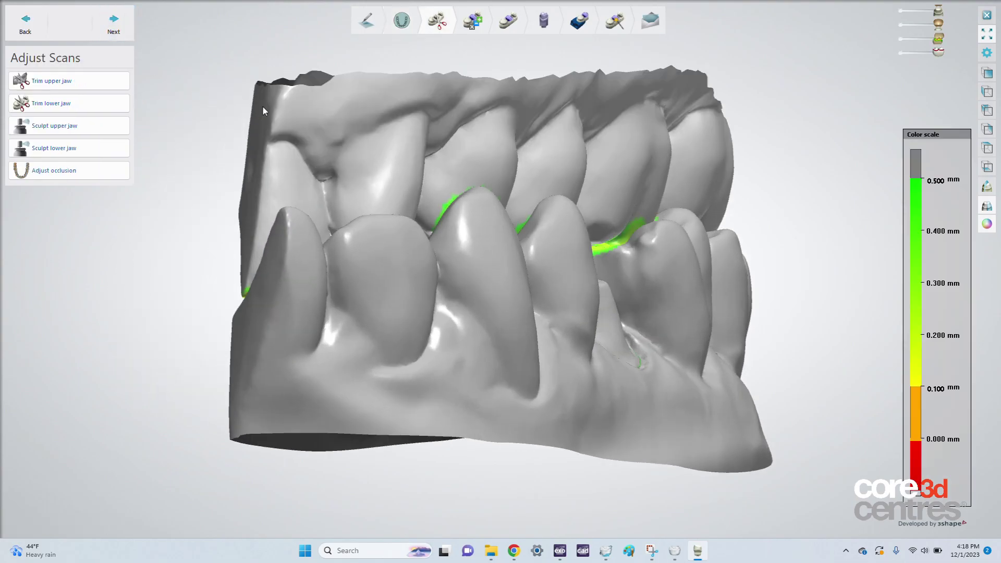
Step: Accept the scan adjustments and the settings for combining Crown 4 with the model, proceeding to die generation
left_click(116, 21)
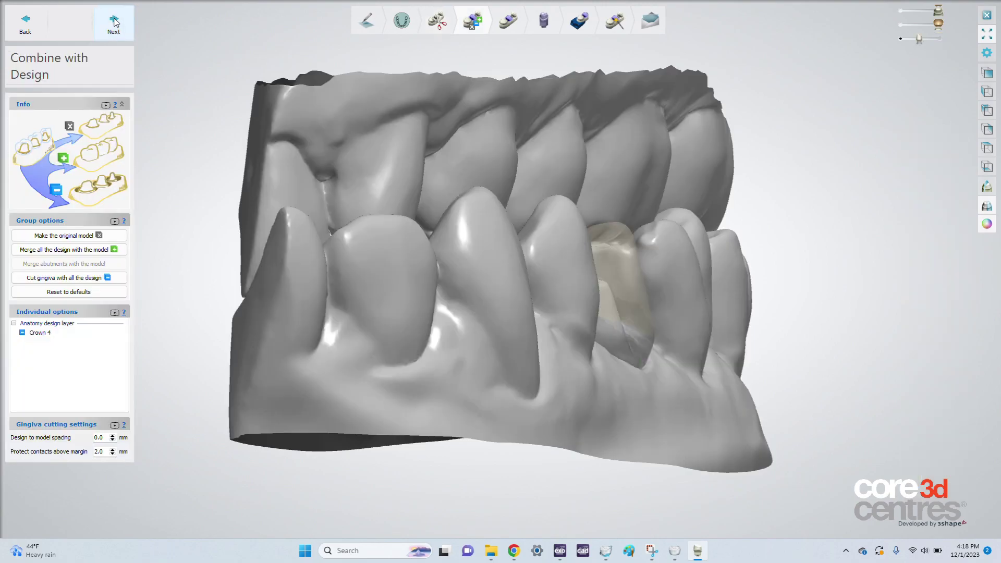
left_click(116, 21)
left_click(116, 22)
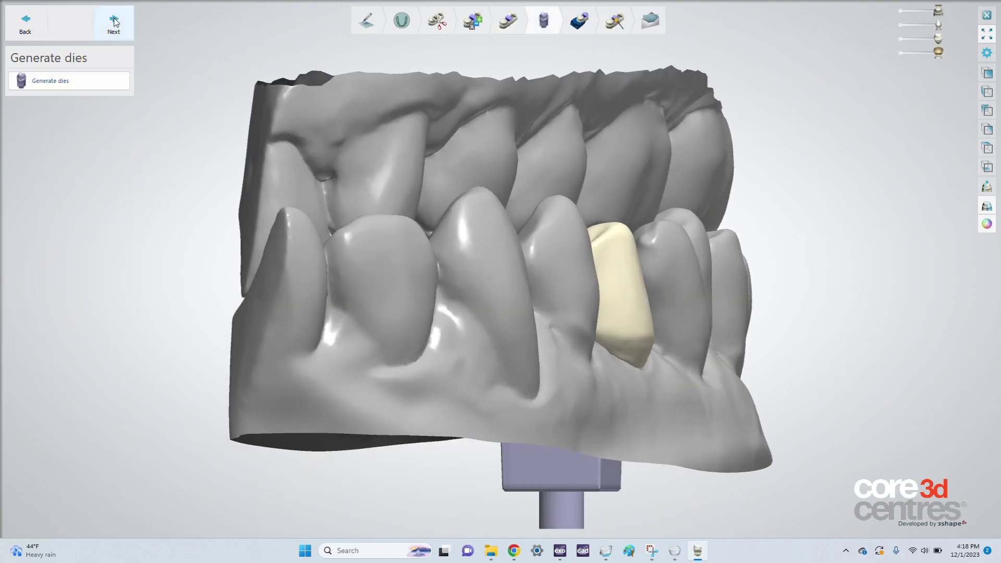
Step: Proceed past die generation and inspect the quadrant model's fit between the DIAMOND QUAD NO PINS TS articulator platforms from several angles
left_click(114, 22)
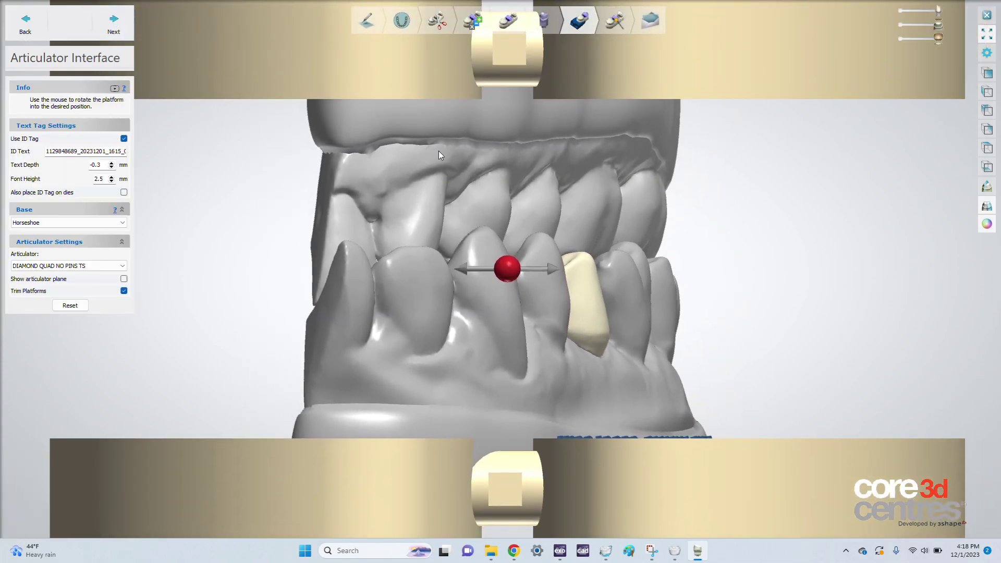
scroll(448, 156, "down", 6)
right_click_drag(447, 159, 368, 246)
left_click_drag(452, 162, 452, 204)
left_click_drag(393, 168, 479, 162)
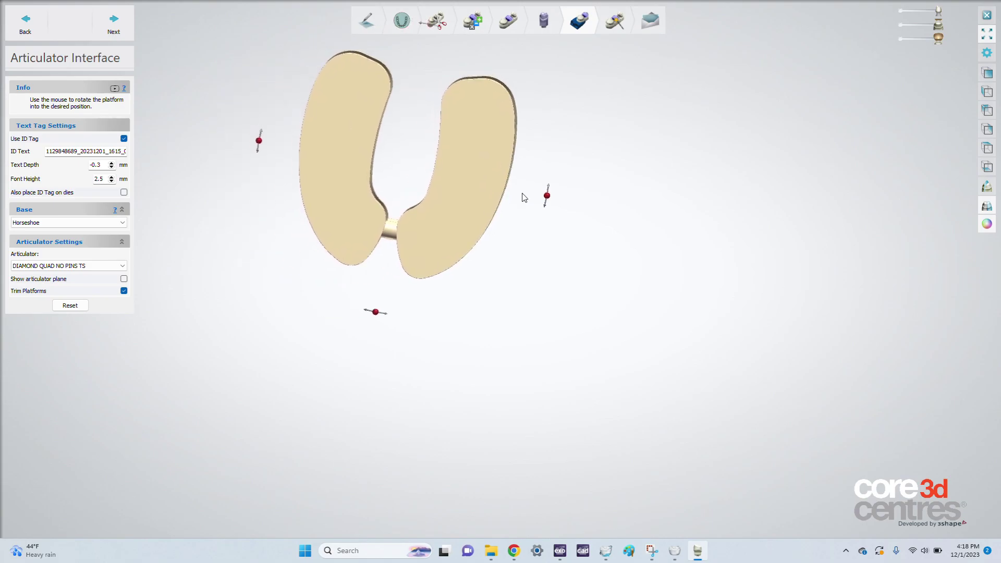
right_click_drag(524, 197, 570, 121)
scroll(509, 134, "up", 5)
right_click_drag(512, 169, 529, 196)
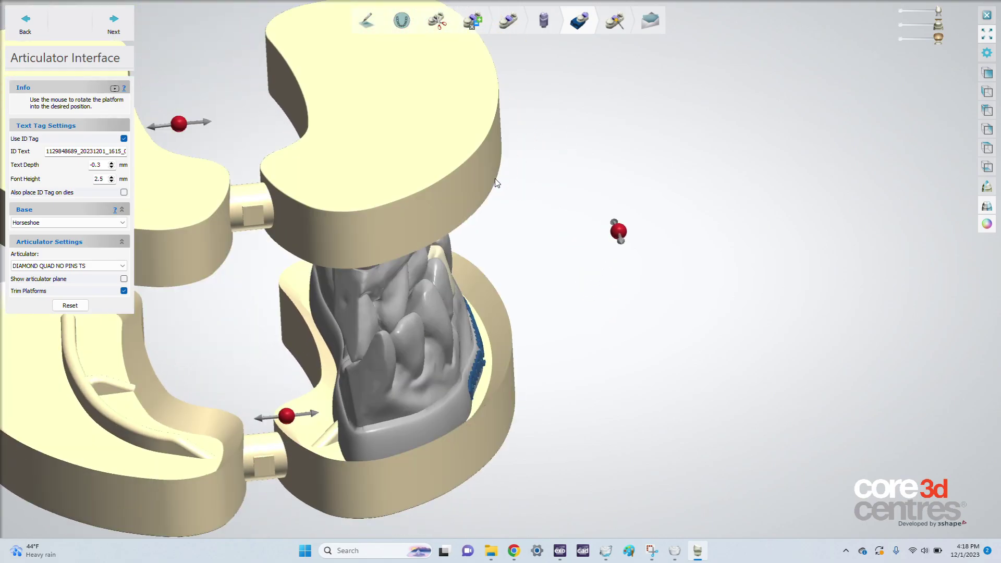
right_click_drag(457, 141, 452, 142)
right_click_drag(471, 191, 567, 42)
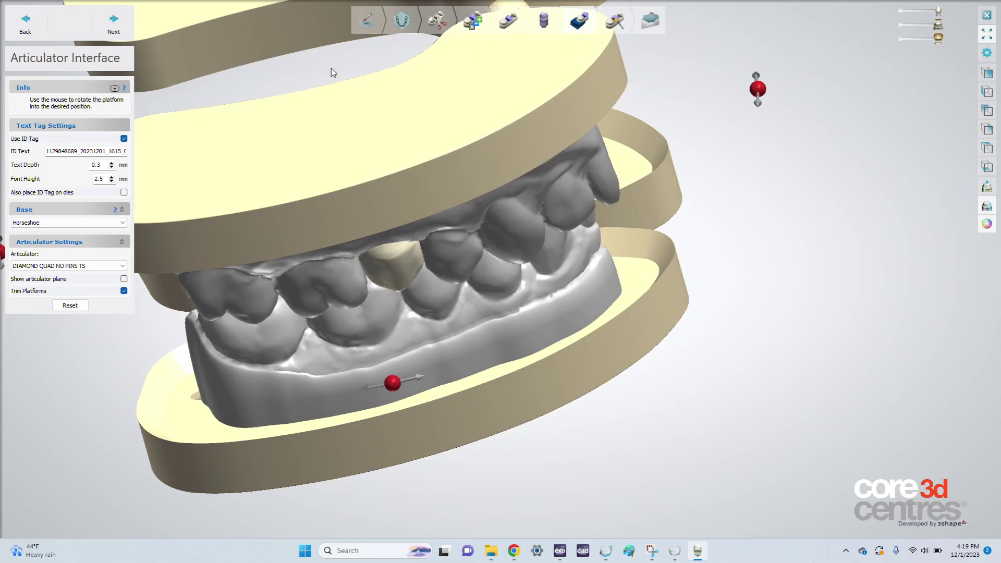
right_click_drag(330, 68, 242, 10)
Step: Accept the quadrant model's articulator placement and finalize the design without extra sculpting, saving the models and checking the finished base
left_click(114, 21)
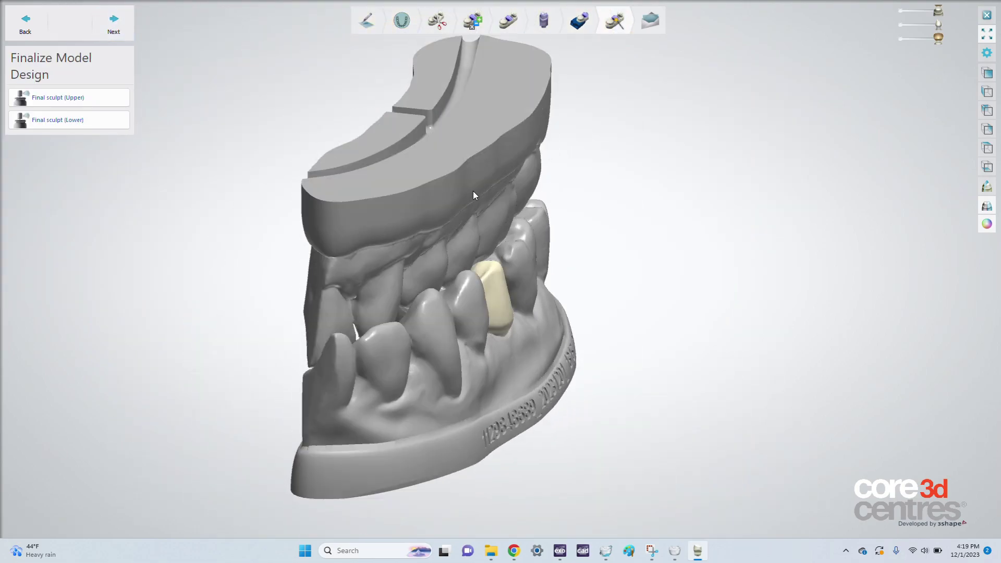
left_click(114, 22)
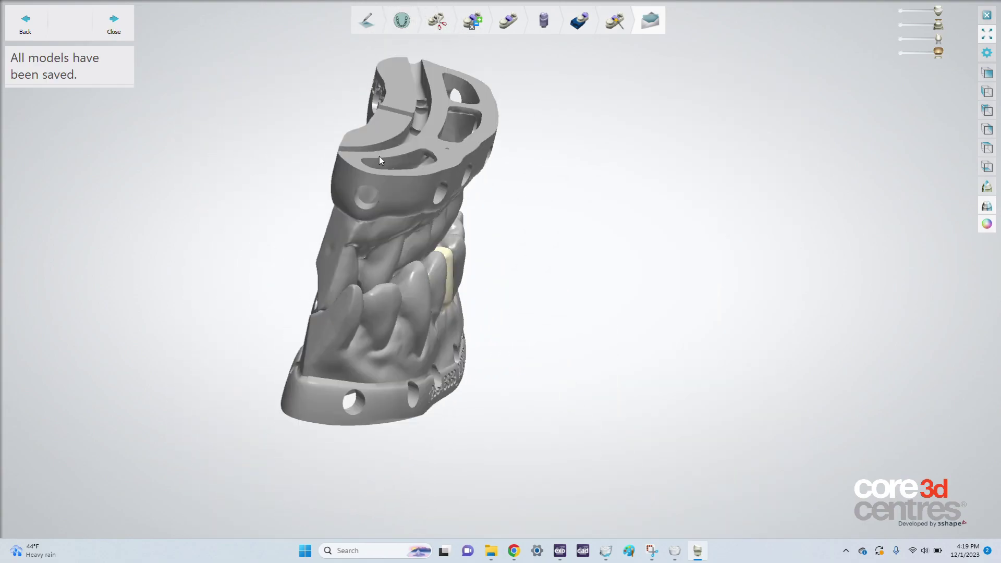
right_click_drag(380, 156, 280, 235)
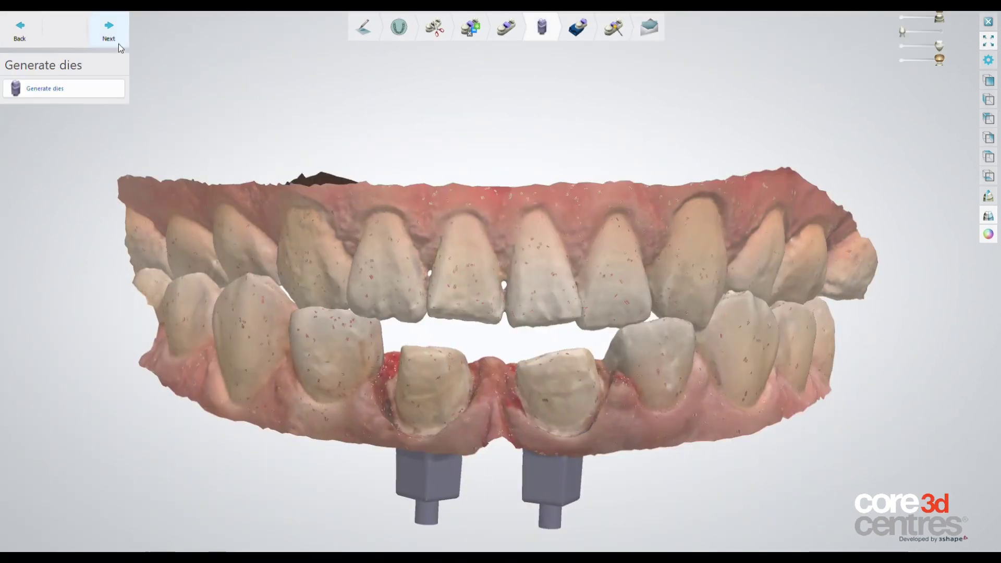
Step: Proceed past die generation for the two-die full-arch case and inspect its fit between the DIAMOND FULL NO PINS articulator platforms
left_click(120, 46)
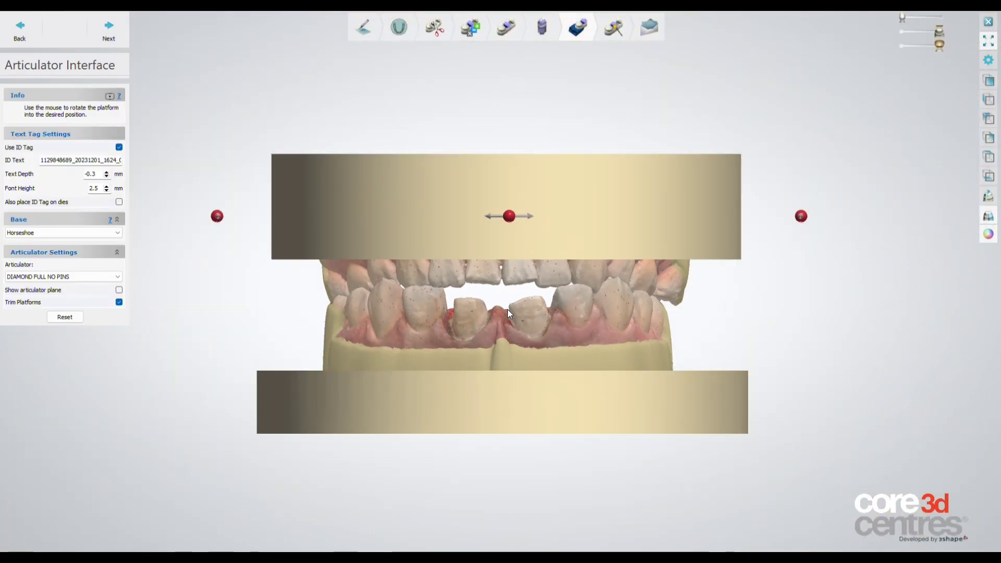
right_click_drag(549, 232, 548, 283)
middle_click_drag(518, 359, 526, 288)
right_click_drag(542, 346, 749, 388)
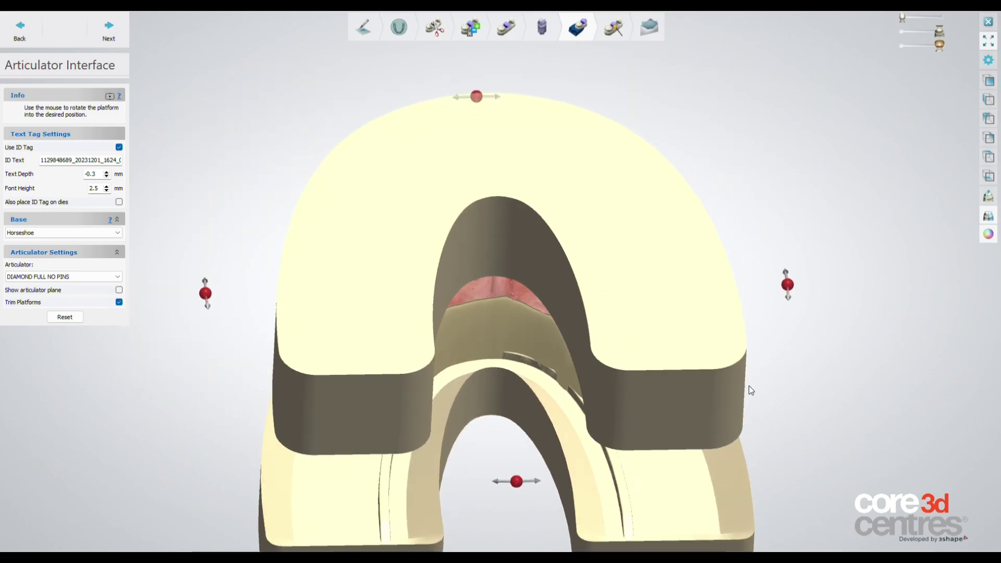
right_click_drag(522, 177, 555, 276)
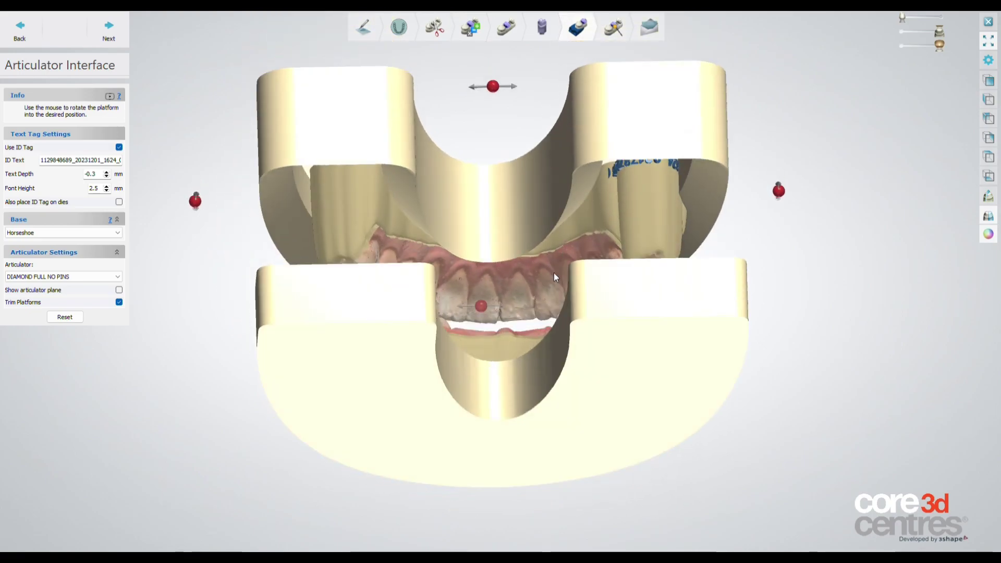
right_click_drag(524, 221, 533, 137)
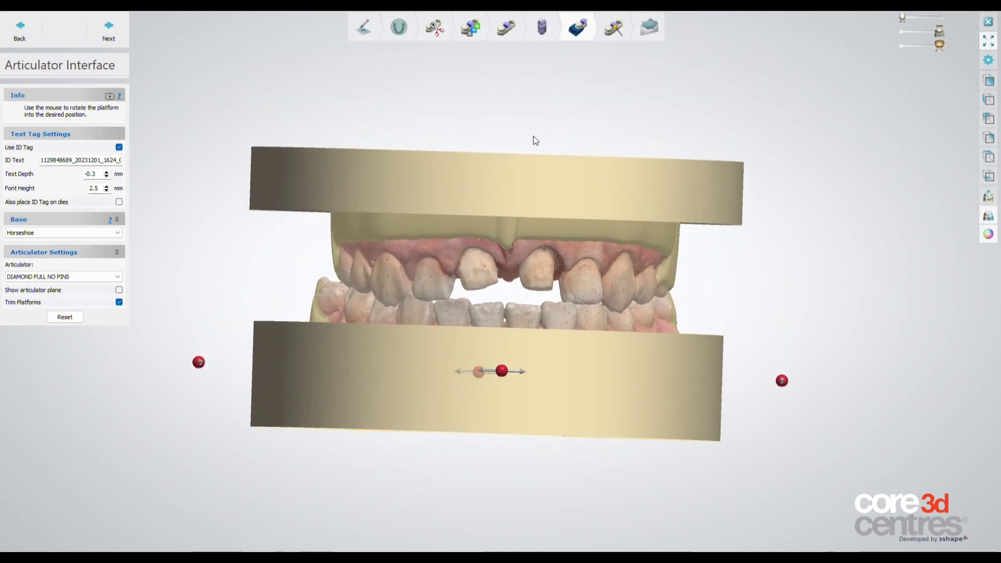
Step: Accept the full-arch articulator placement, finalize the model design without extra sculpting, and save and inspect the finished models
left_click(119, 31)
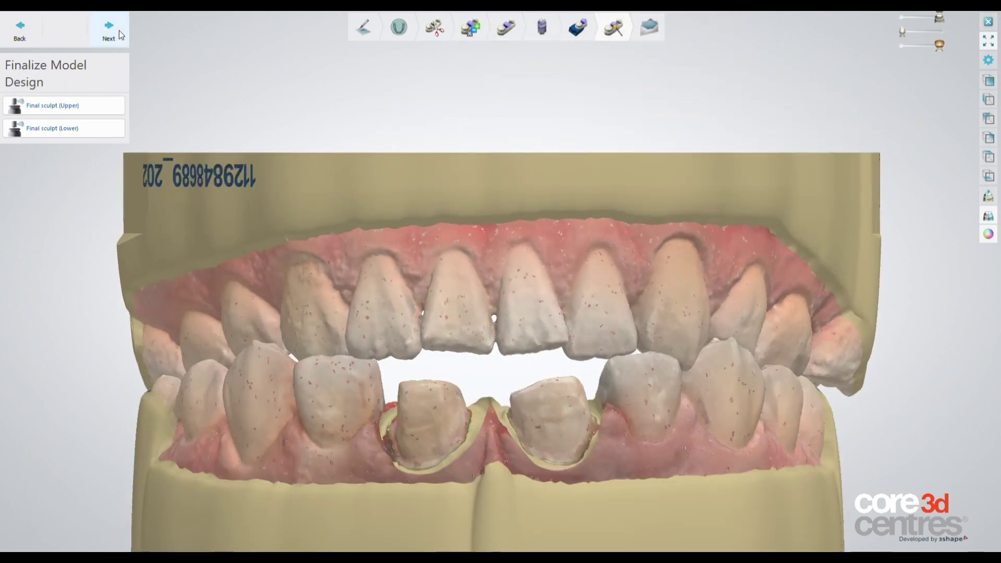
scroll(491, 292, "down", 5)
right_click_drag(491, 292, 518, 402)
left_click(110, 32)
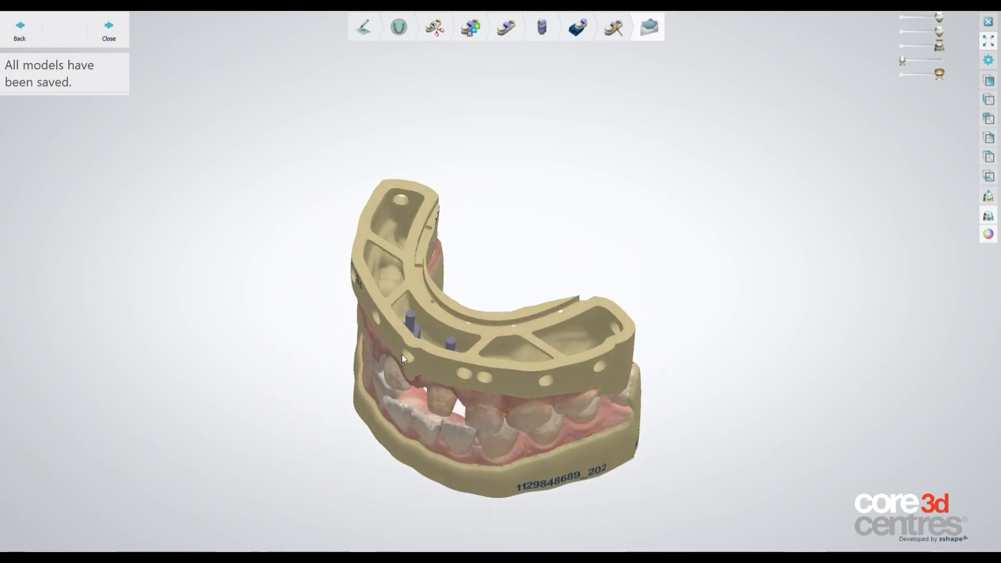
right_click_drag(440, 277, 442, 316)
mouse_move(630, 329)
right_mouse_down()
mouse_move(632, 309)
mouse_move(645, 312)
mouse_move(634, 329)
right_mouse_up()
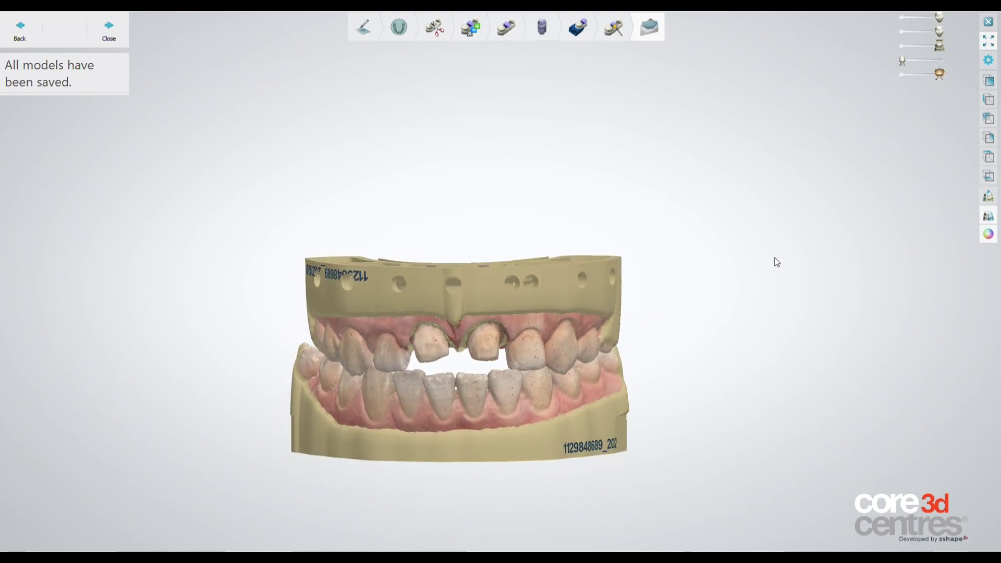